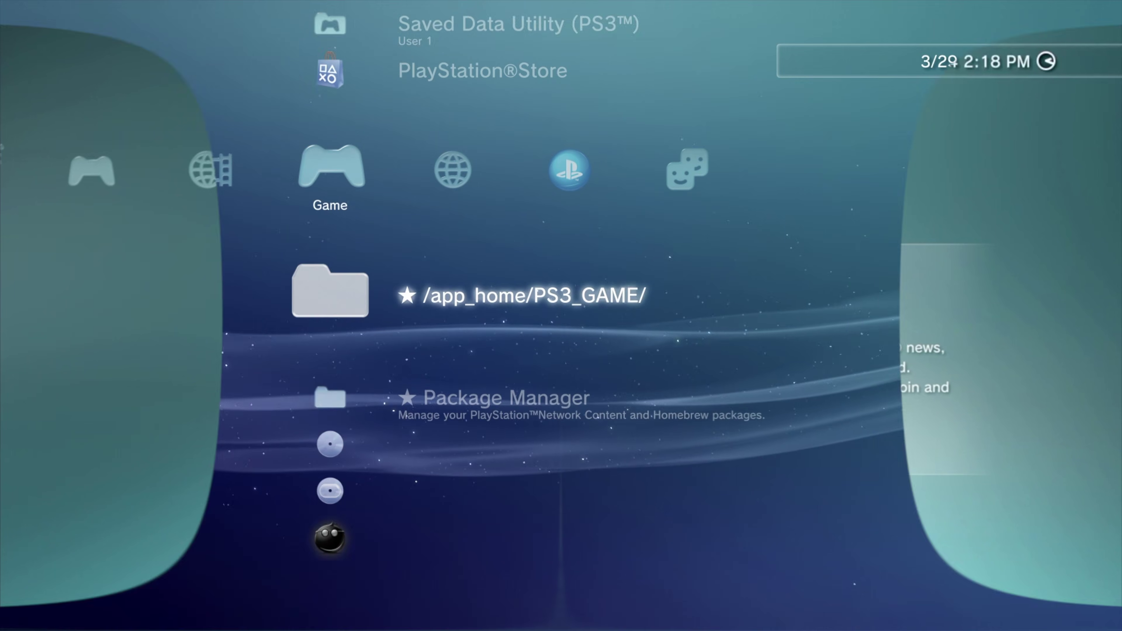
# Scroll down the XMB Game column past both AC Revelations entries to the mmCM app.
pyautogui.press('Down')
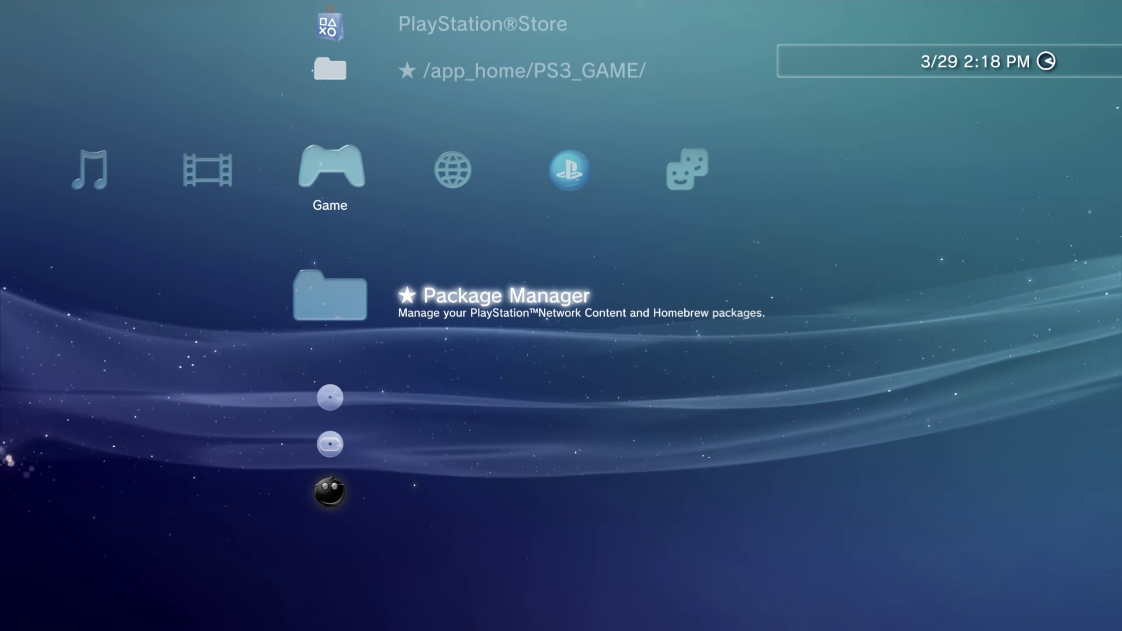
pyautogui.press('Down')
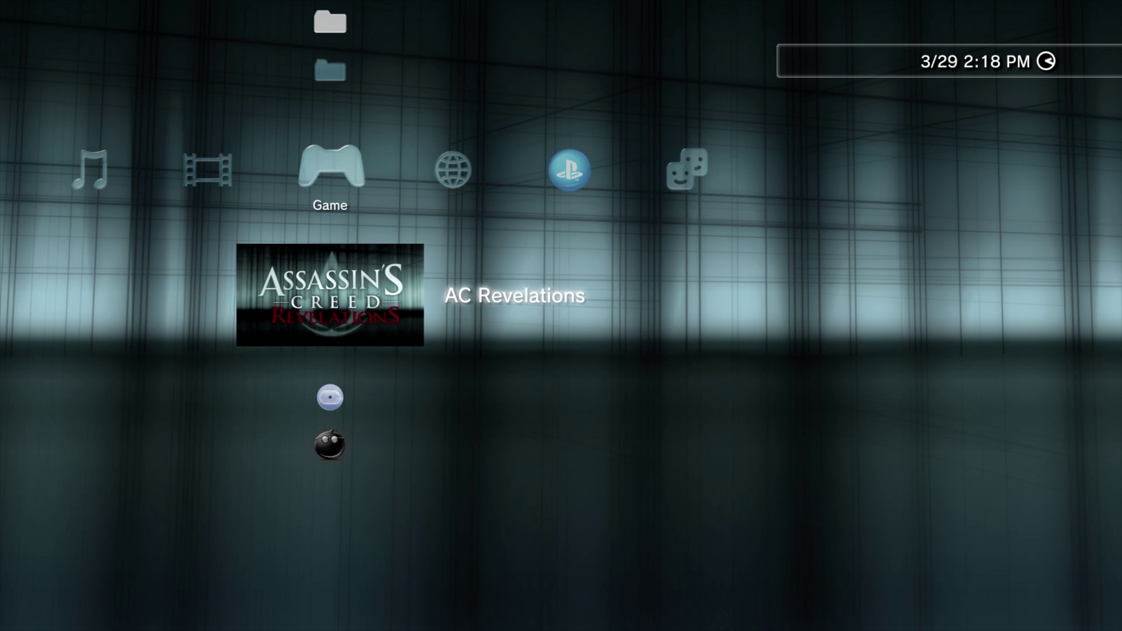
pyautogui.press('Down')
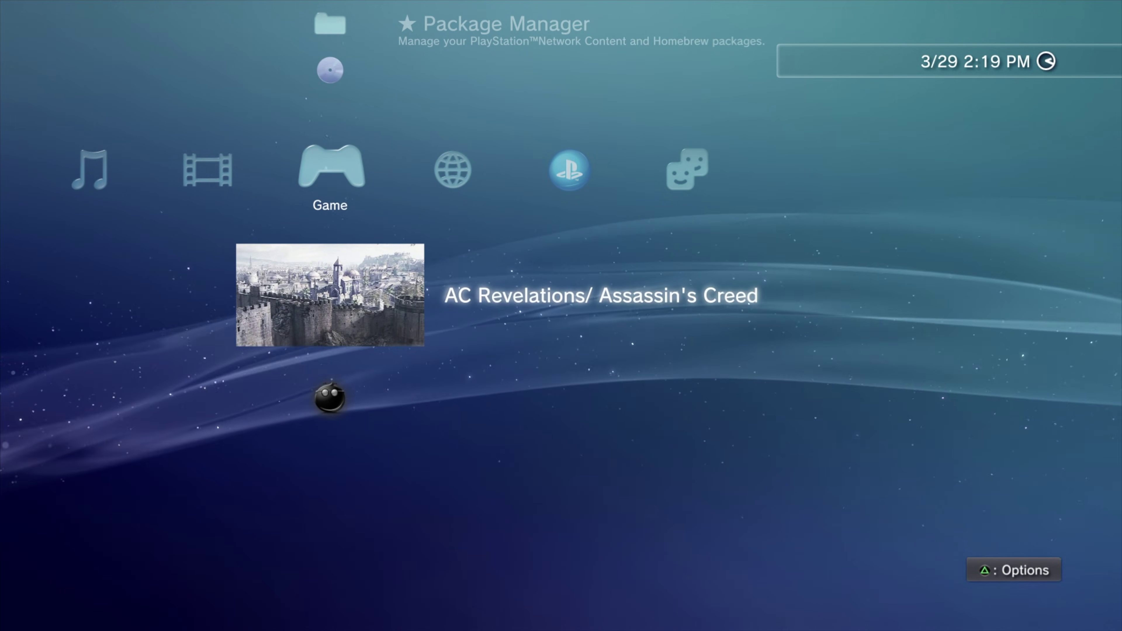
pyautogui.press('Down')
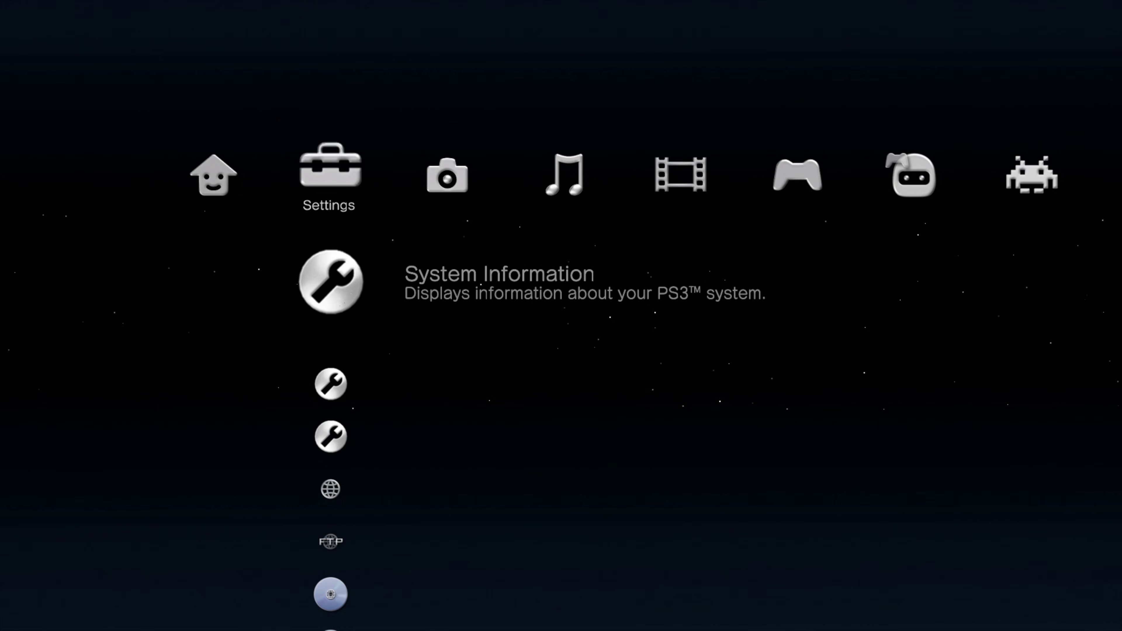
# Switch multiMAN to the Game category, find AC Revelations (DISC) and open its Options menu.
pyautogui.press('Right')
pyautogui.press('Right')
pyautogui.press('Right')
pyautogui.press('Right')
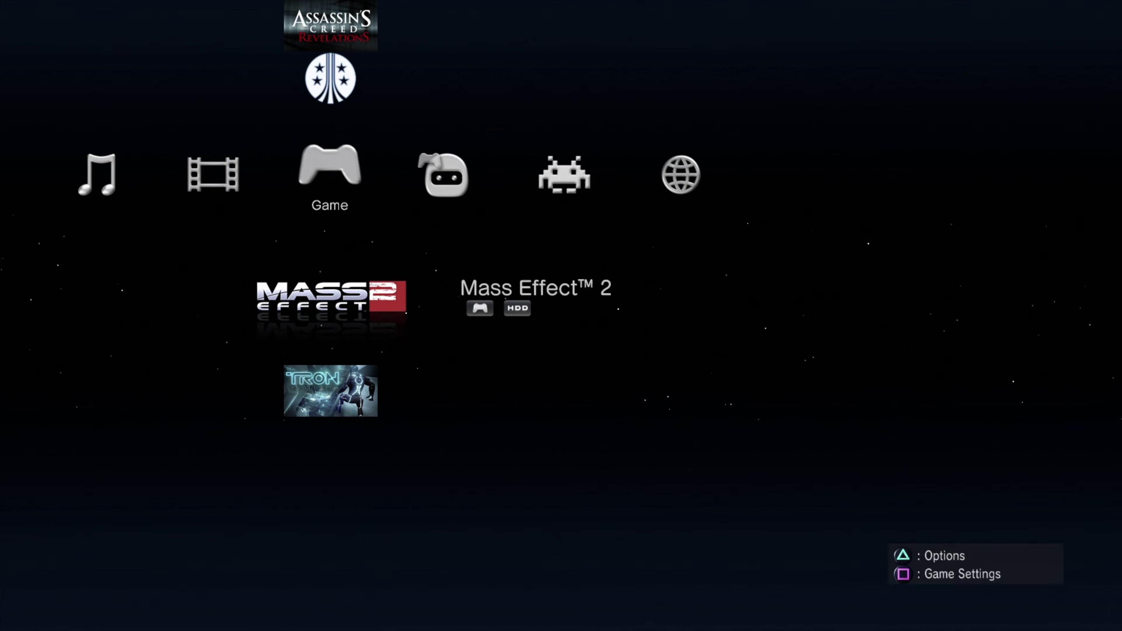
pyautogui.press('Up')
pyautogui.press('Up')
pyautogui.press('Up')
pyautogui.press('Down')
pyautogui.press('Down')
pyautogui.press('Down')
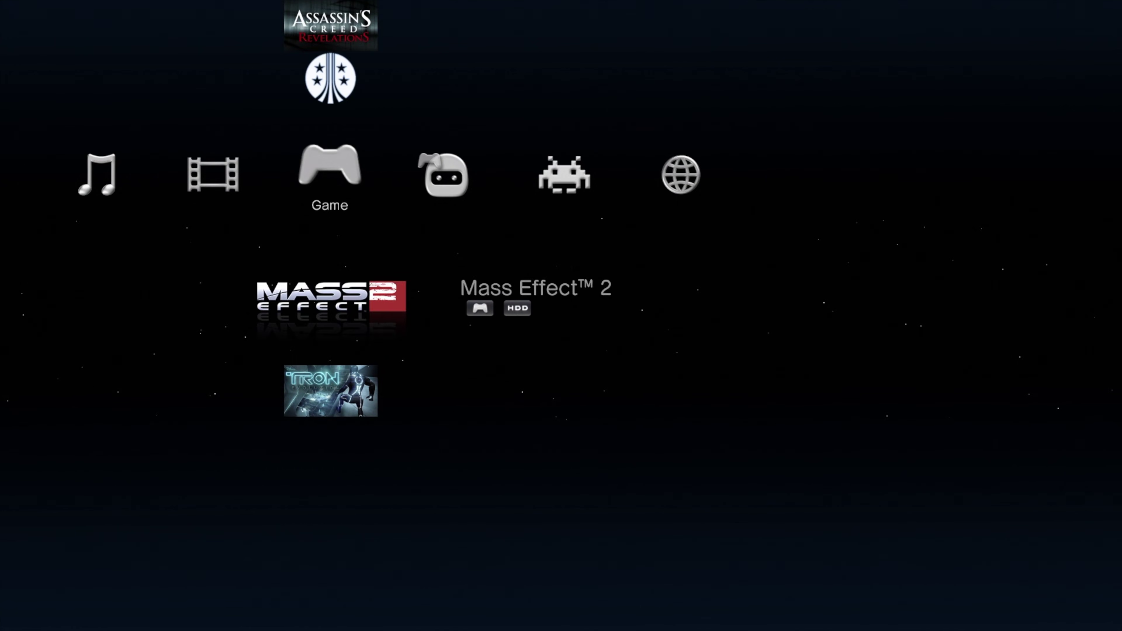
pyautogui.press('Up')
pyautogui.press('Up')
pyautogui.press('Up')
pyautogui.press('Down')
pyautogui.press('Down')
pyautogui.press('Down')
pyautogui.press('Down')
pyautogui.press('Up')
pyautogui.press('Up')
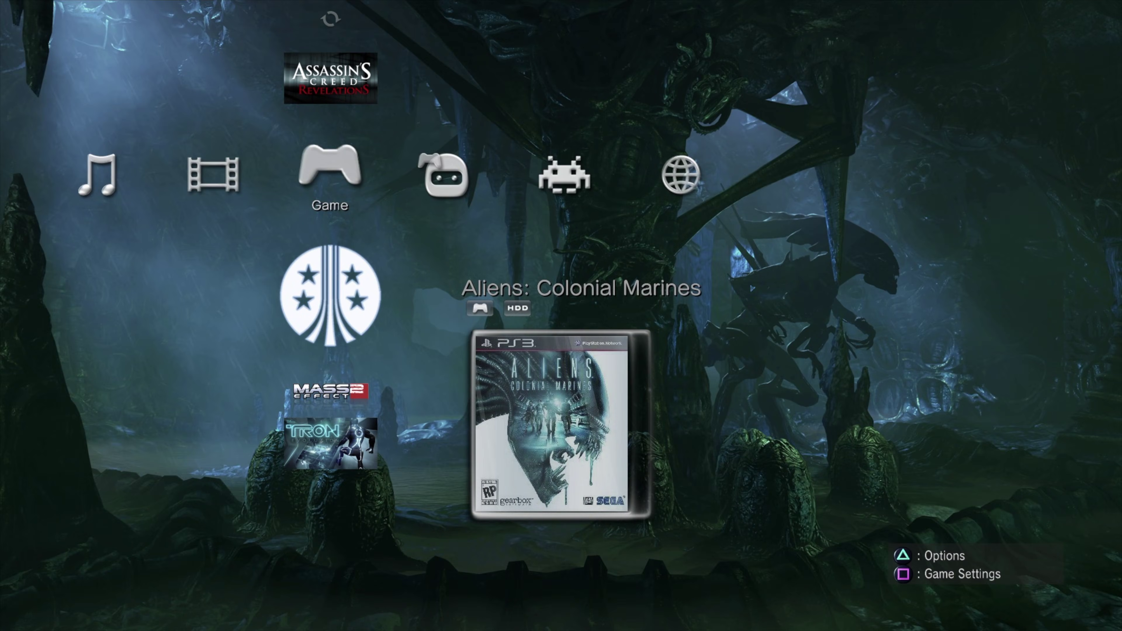
pyautogui.press('Up')
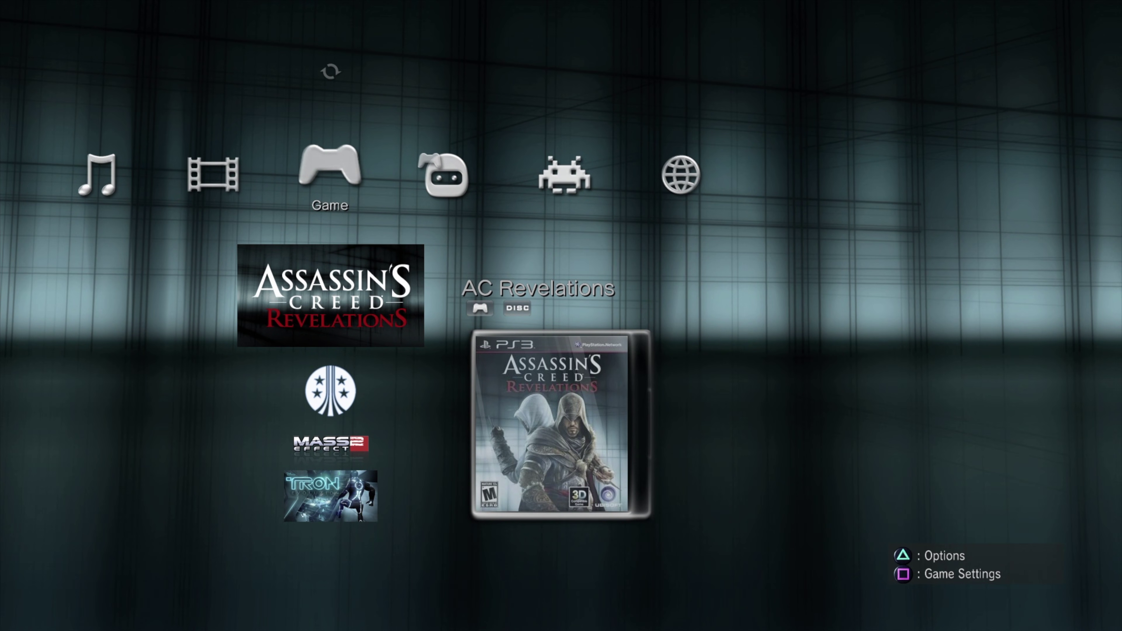
pyautogui.press('Triangle')
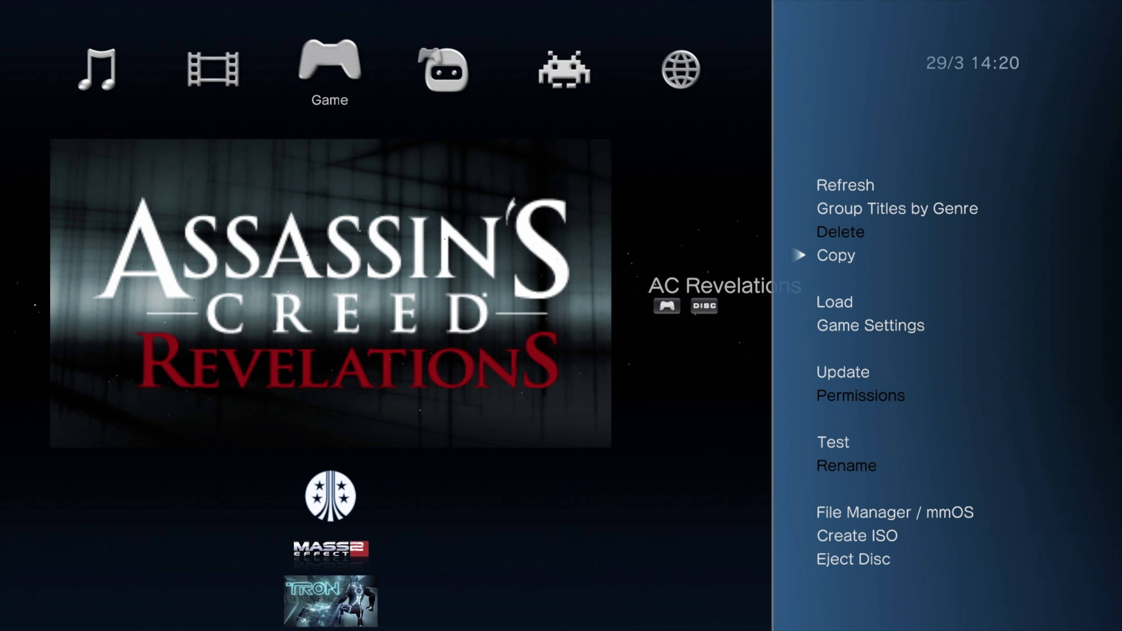
# Copy the AC Revelations disc to the internal PS3 HDD (/dev_hdd0), answering Yes to the prompt.
pyautogui.press('Return')
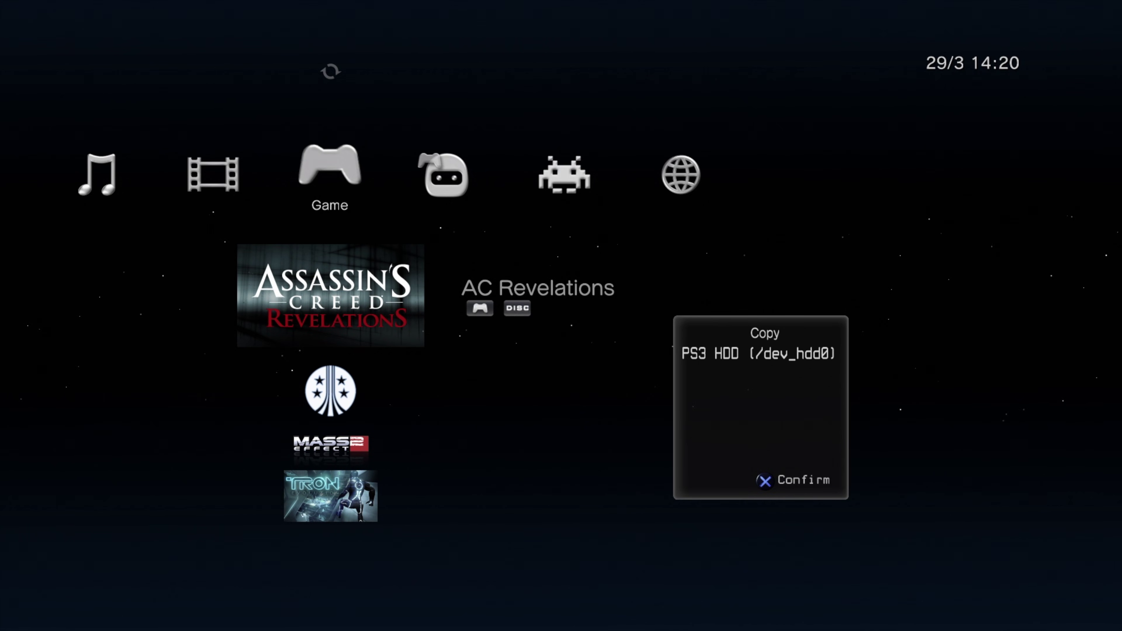
pyautogui.press('Return')
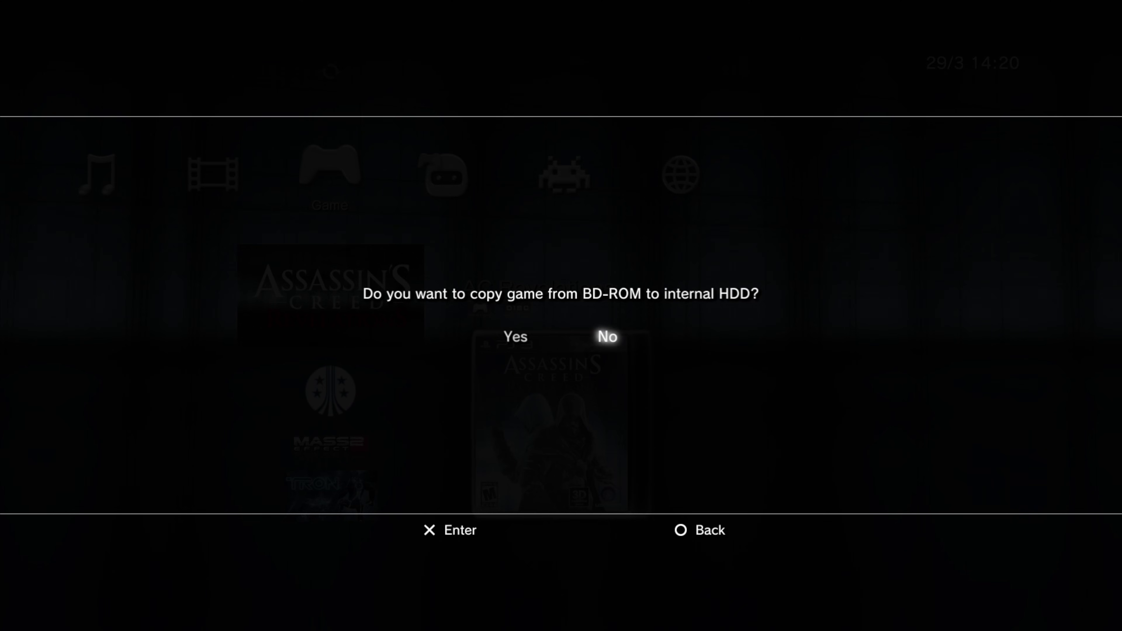
pyautogui.press('Left')
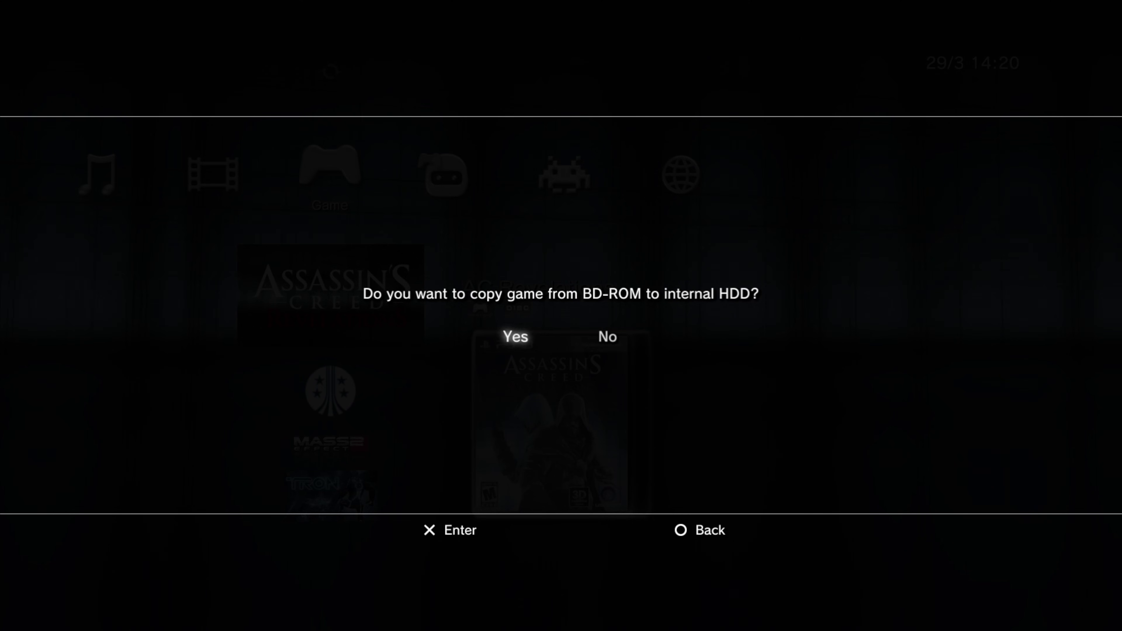
pyautogui.press('Return')
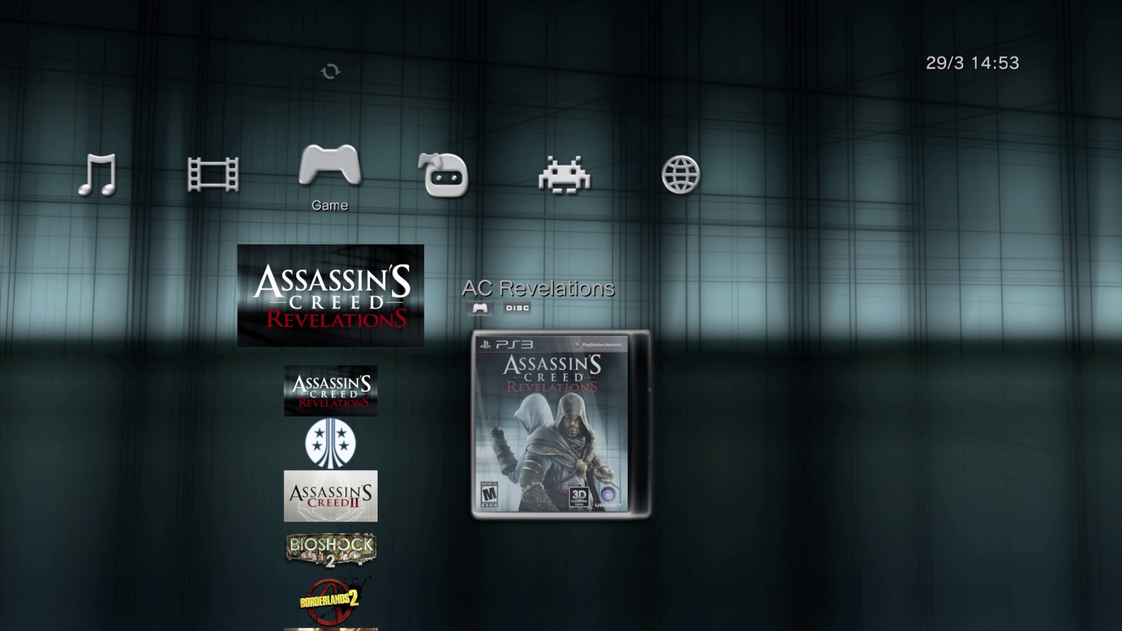
# Highlight the new AC Revelations (HDD) copy in the multiMAN game list.
pyautogui.press('Down')
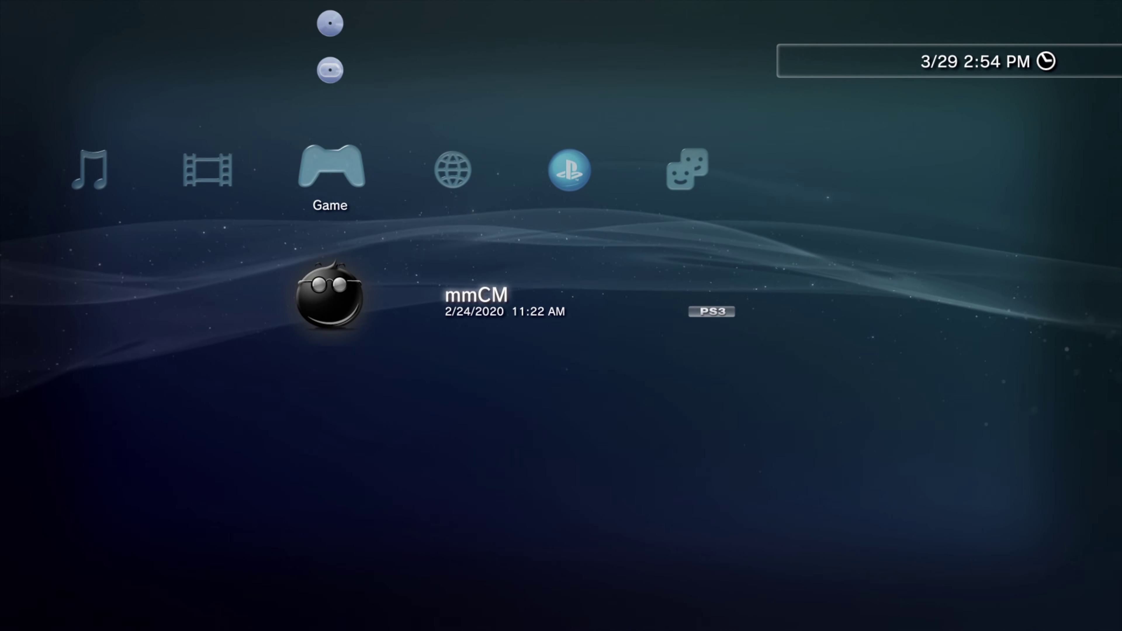
# Move up the XMB Game column to the installed AC Revelations entry.
pyautogui.press('Up')
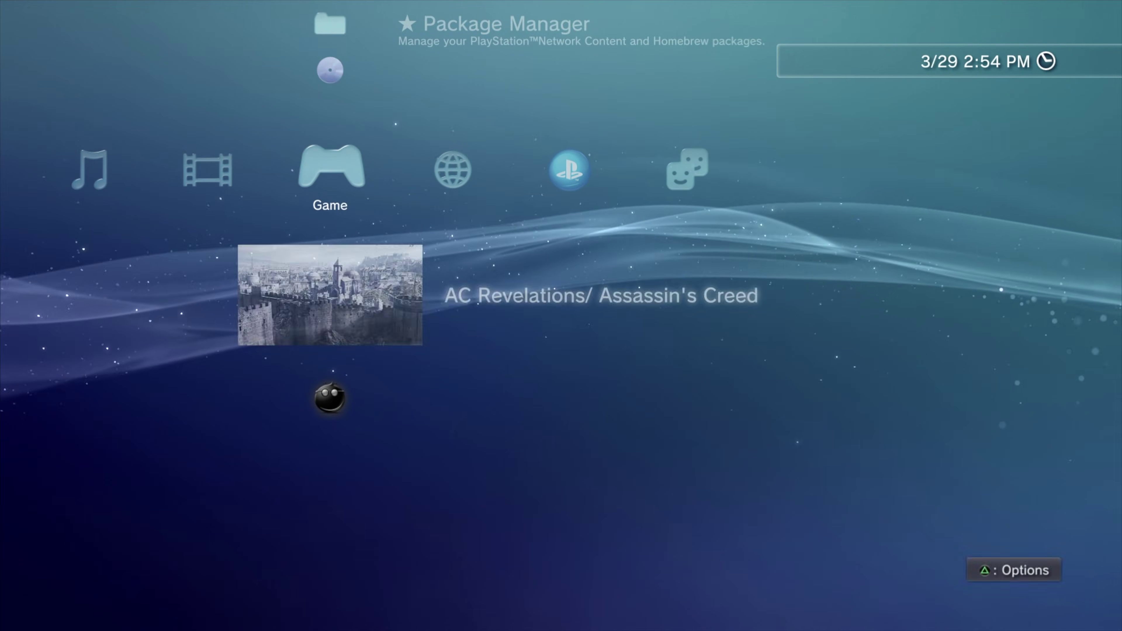
pyautogui.press('Up')
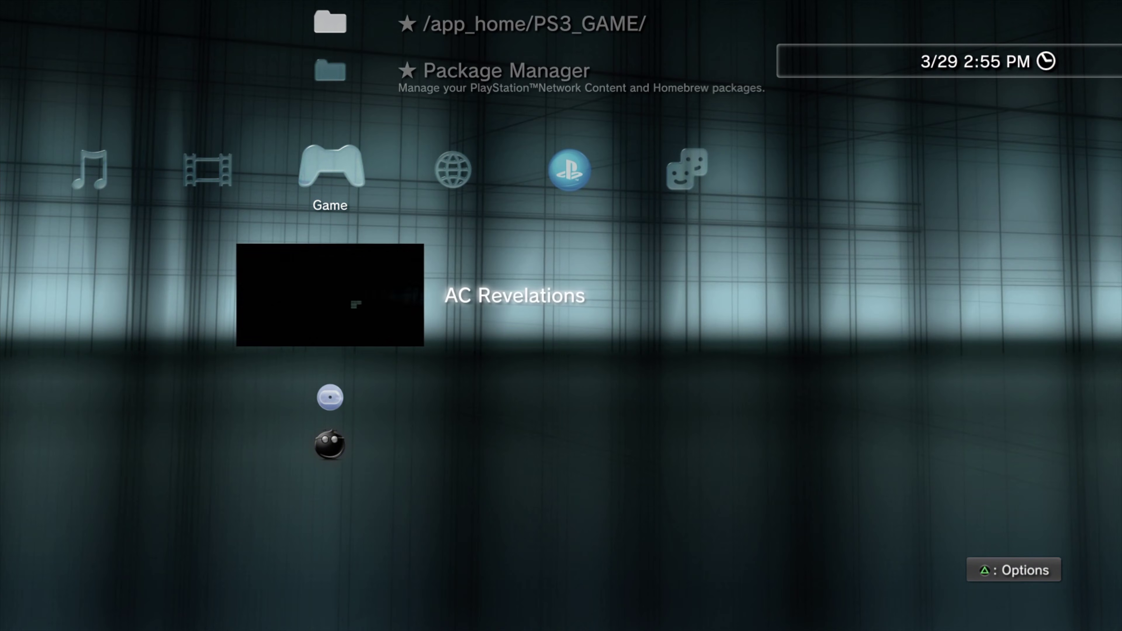